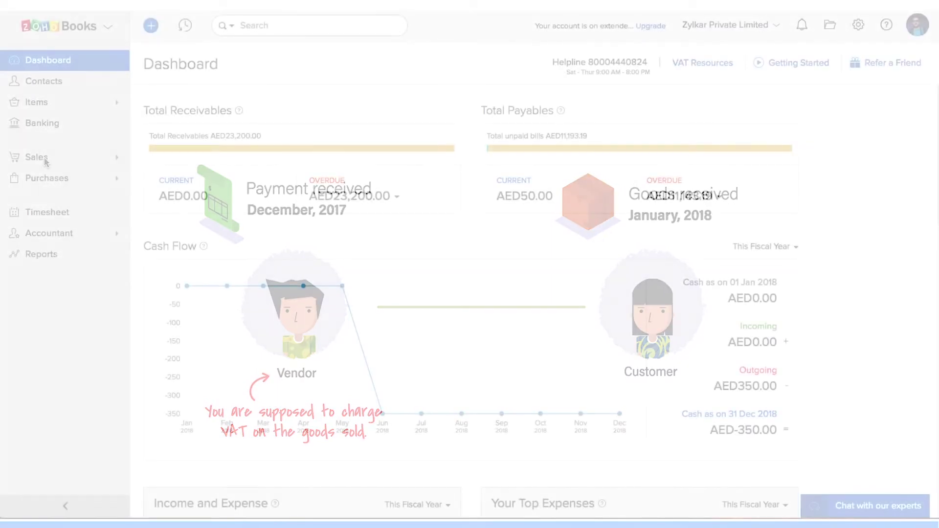
Start a new sales invoice and select the customer.
click(43, 162)
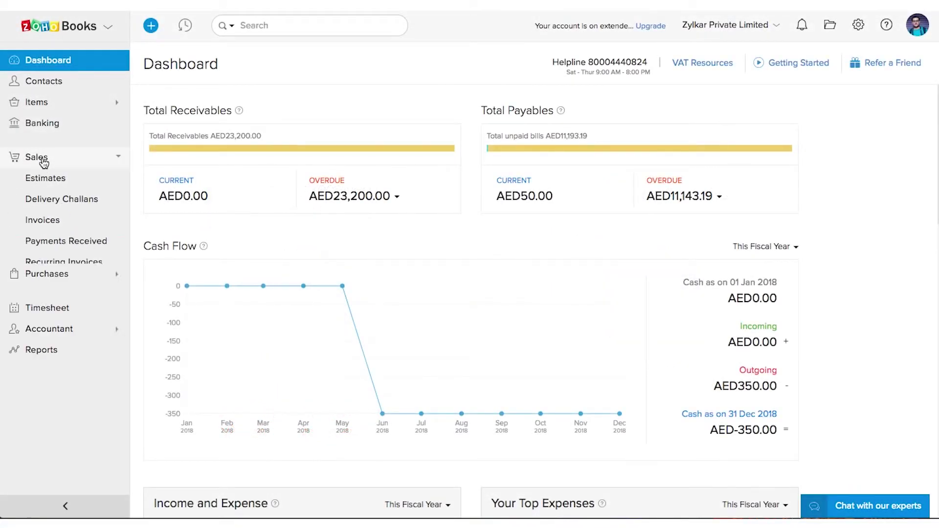
click(118, 225)
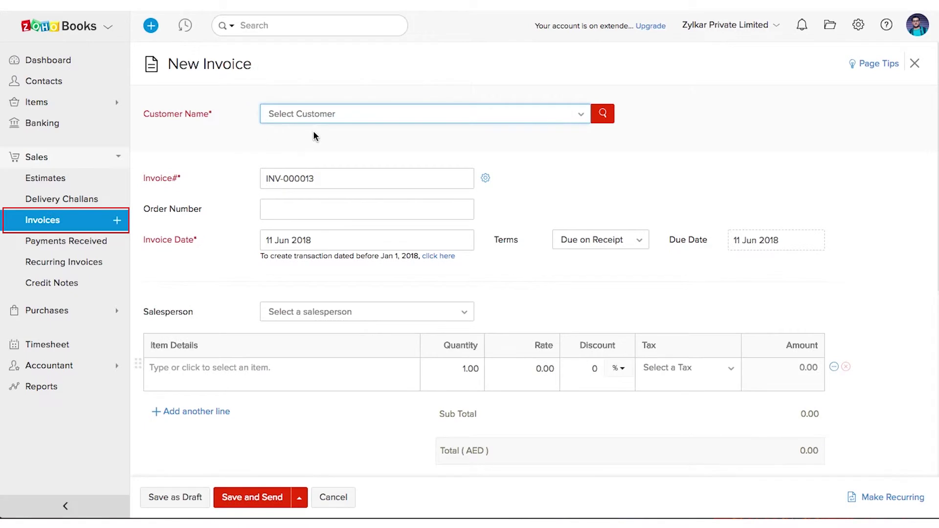
click(332, 116)
text(Aa)
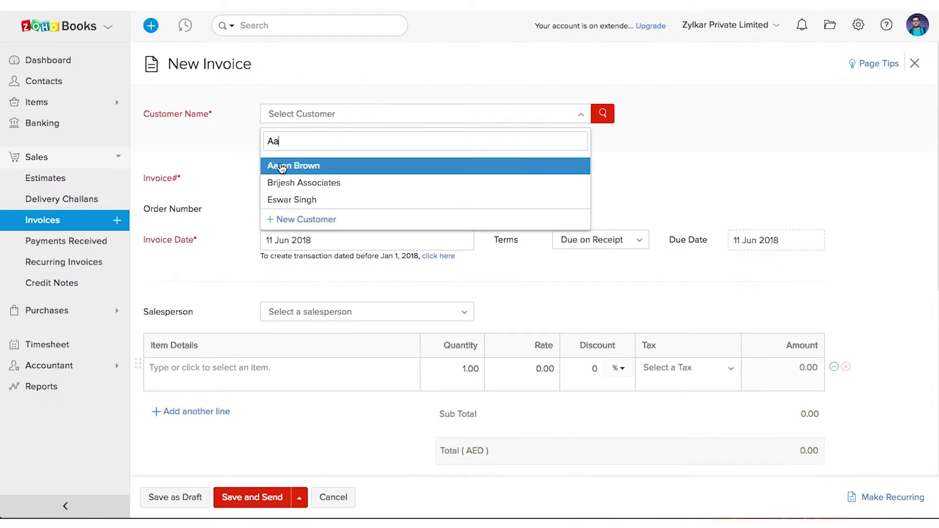
click(283, 161)
Add a line item with the pasted description, rate 1000.00 and Standard Rate 5% tax.
scroll(280, 166, down, 2)
scroll(281, 167, down, 2)
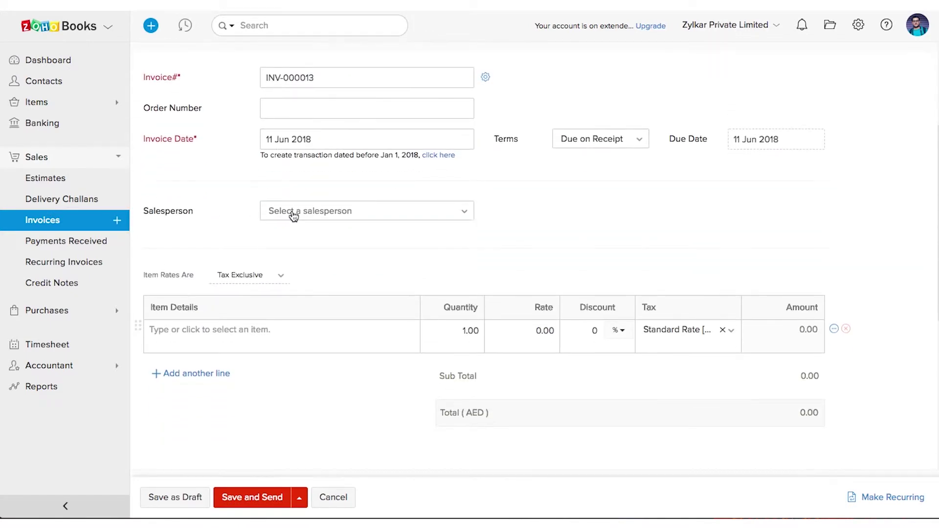
click(332, 335)
text(Payments Received in 2017. Goods delivered in 2018)
click(518, 330)
text(100)
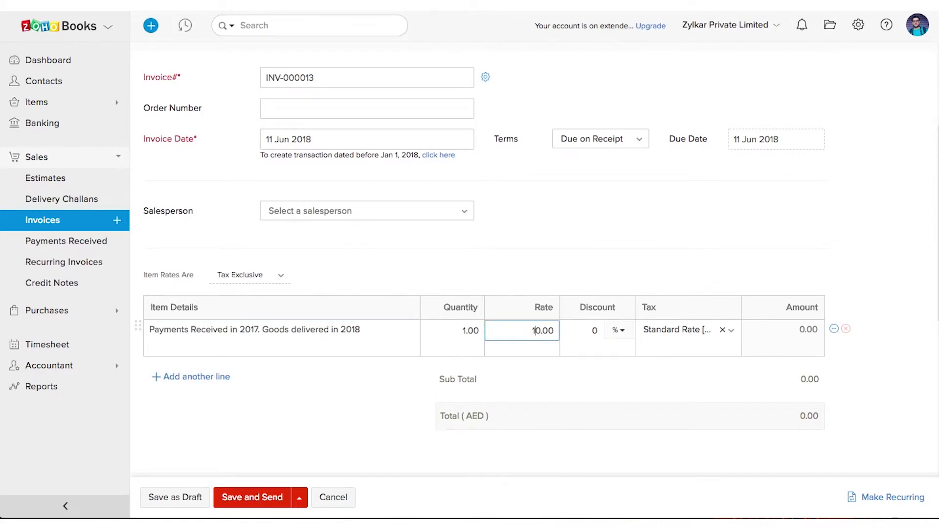
click(647, 279)
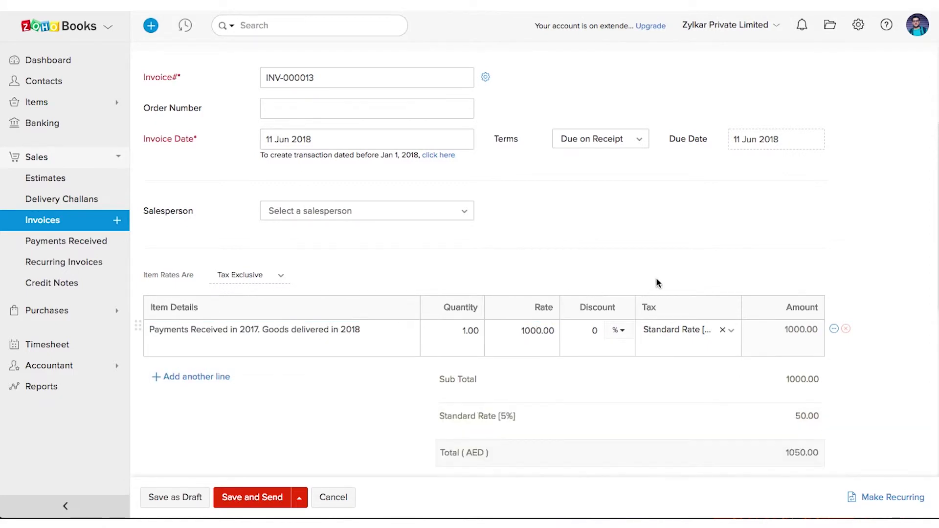
click(693, 331)
click(690, 439)
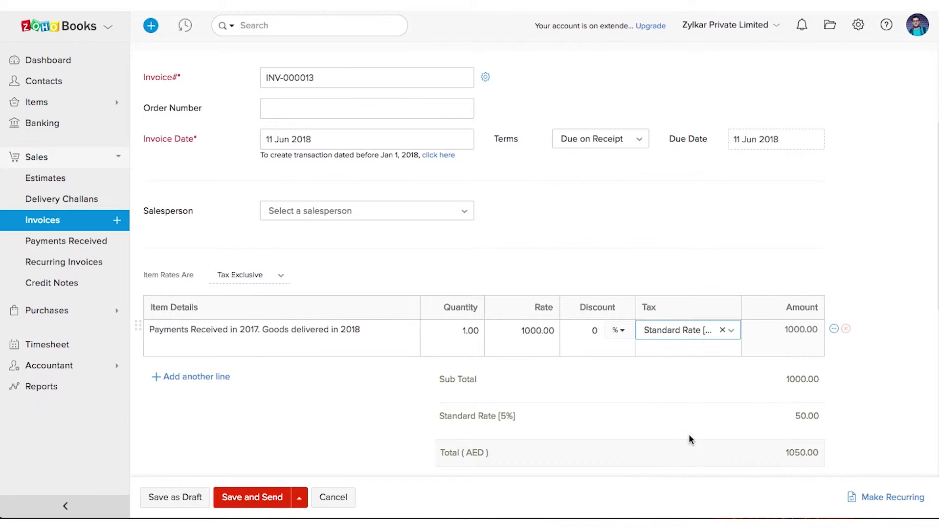
Clone the line and make the copy -1000.00, Out of Scope with reason Others.
click(833, 330)
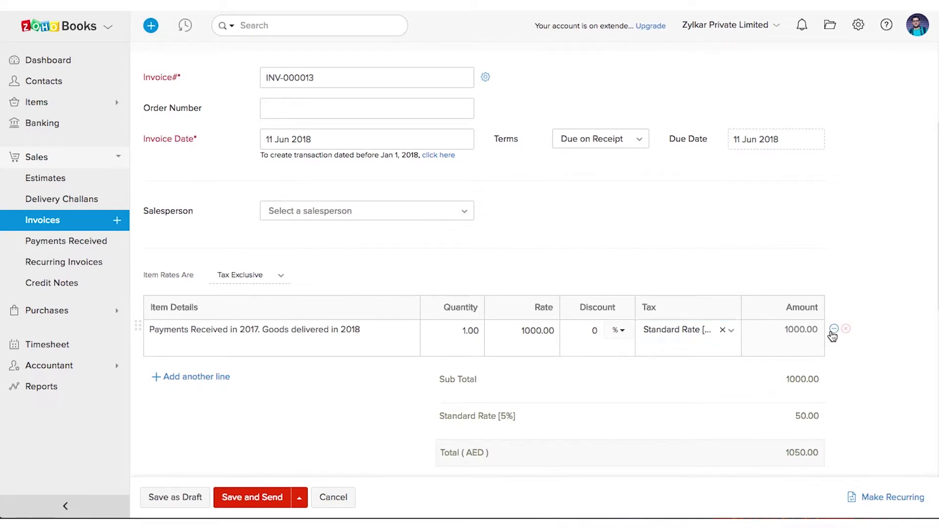
click(741, 380)
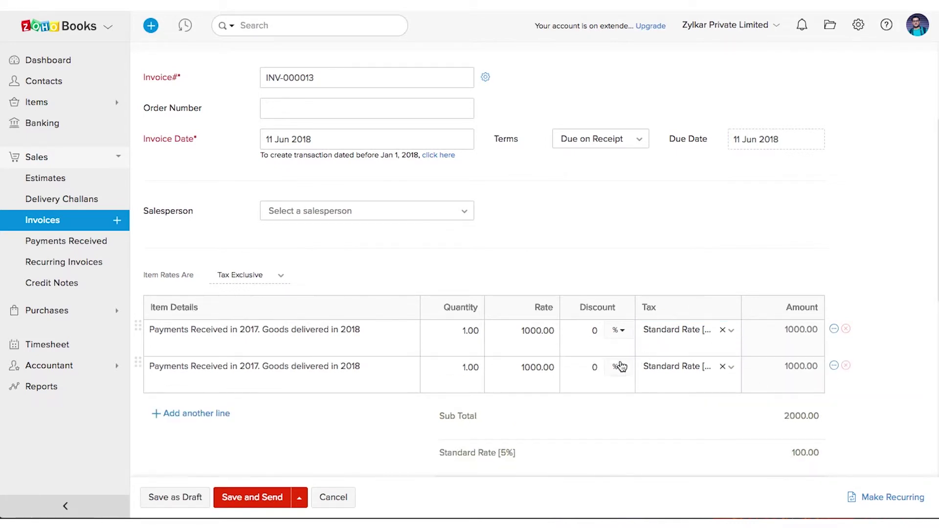
click(520, 369)
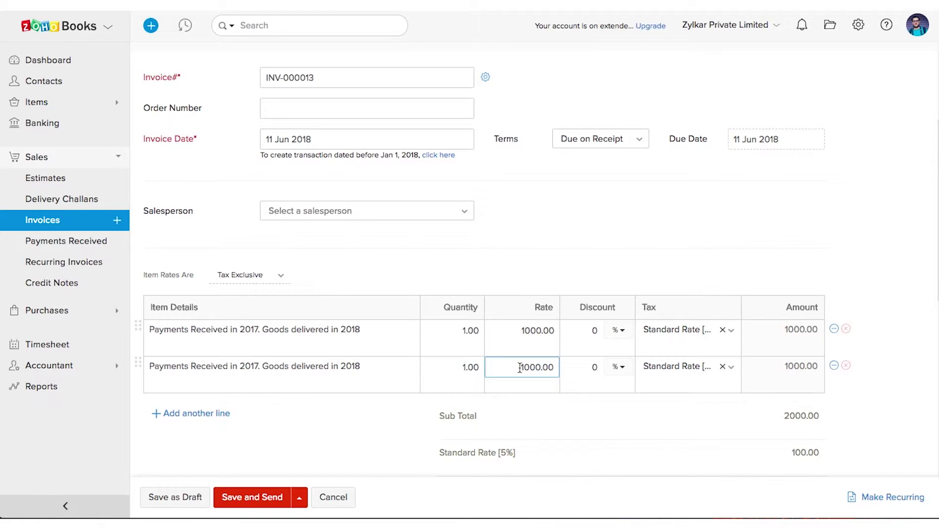
text(-)
click(560, 254)
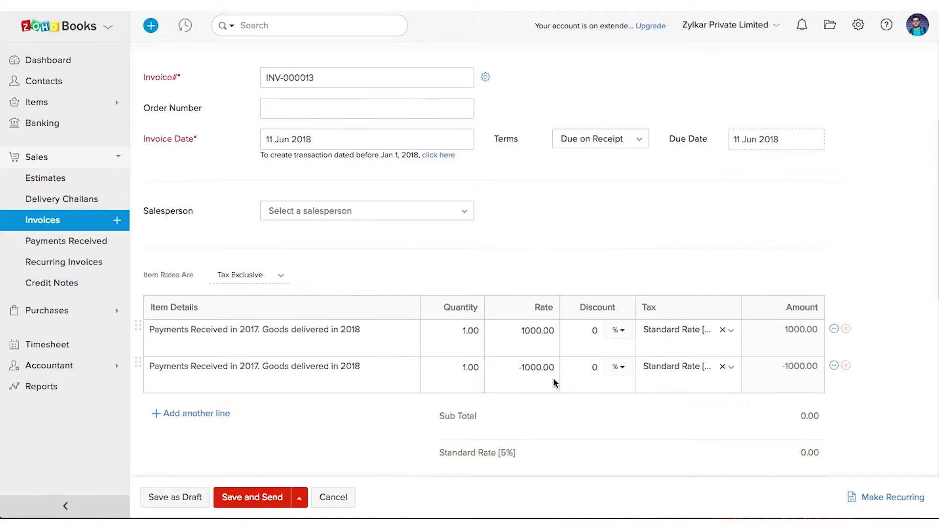
click(663, 373)
click(667, 440)
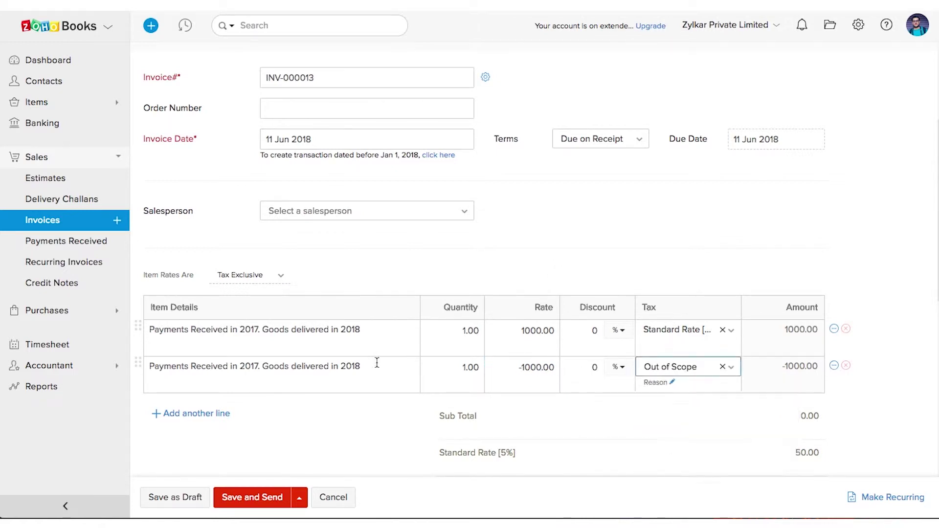
click(666, 382)
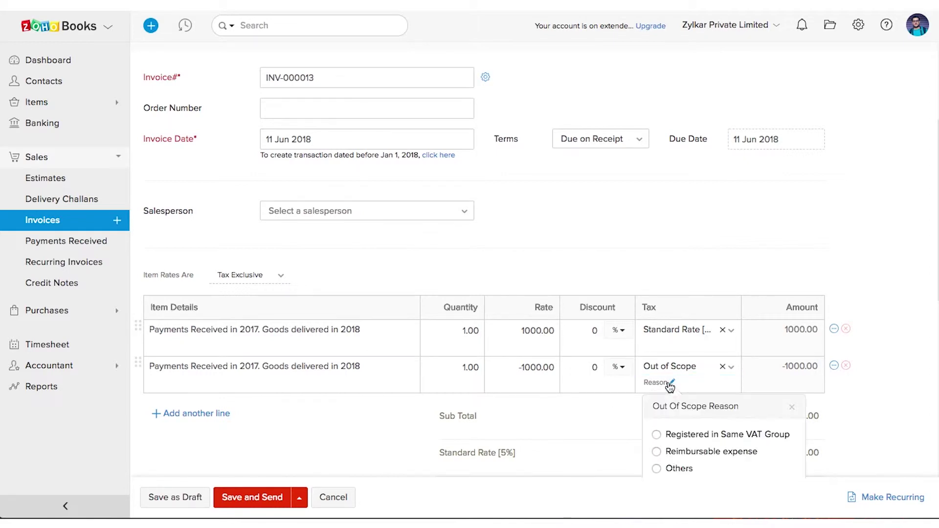
click(656, 469)
Check the 50.00 VAT total and save the invoice.
scroll(592, 461, down, 3)
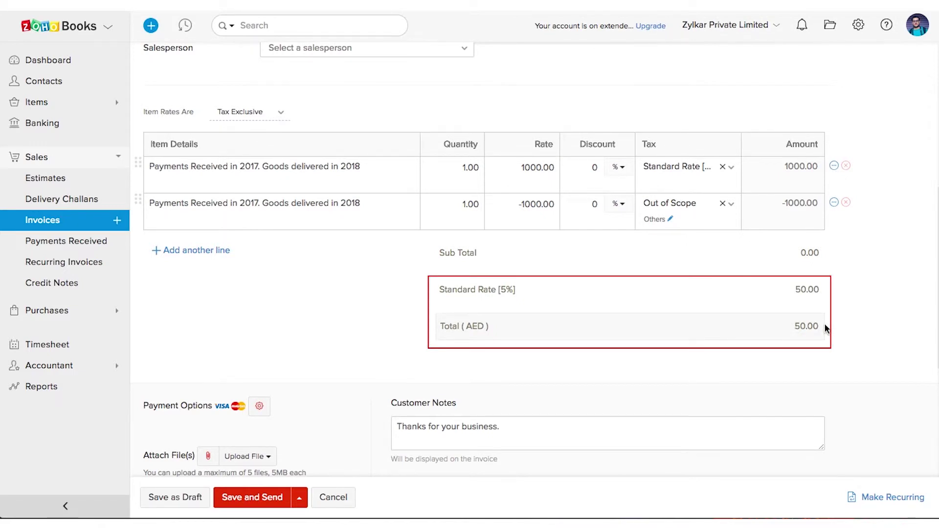
drag(795, 290, 807, 289)
click(259, 496)
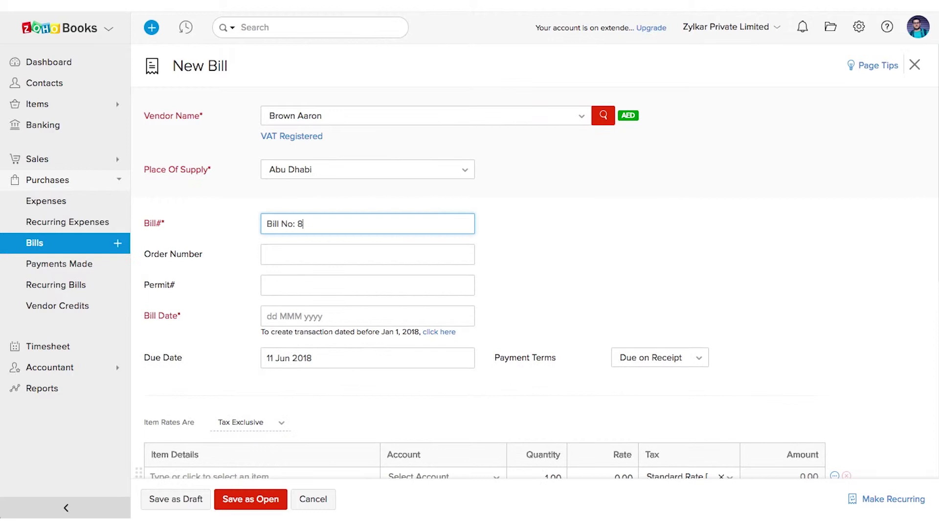
Set the bill number to 803 and the bill date to 11 Jun 2018.
text(03)
click(287, 316)
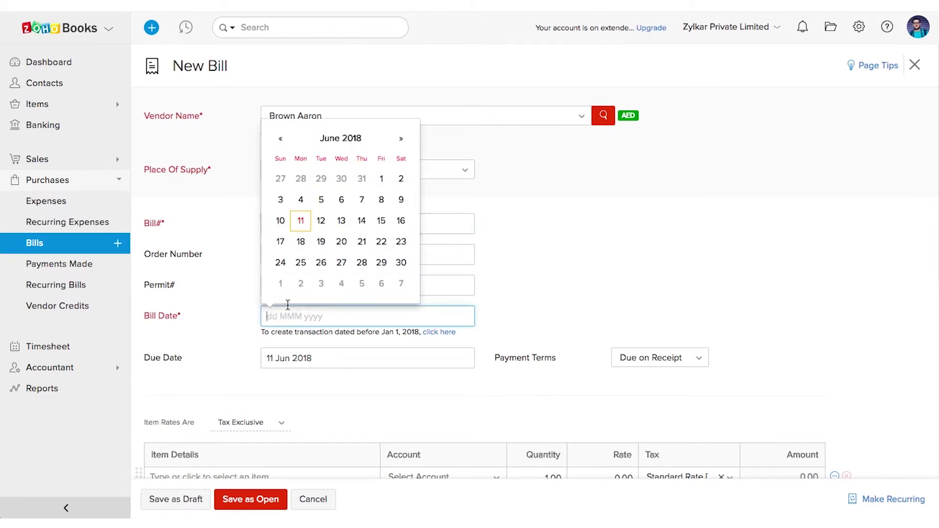
click(302, 223)
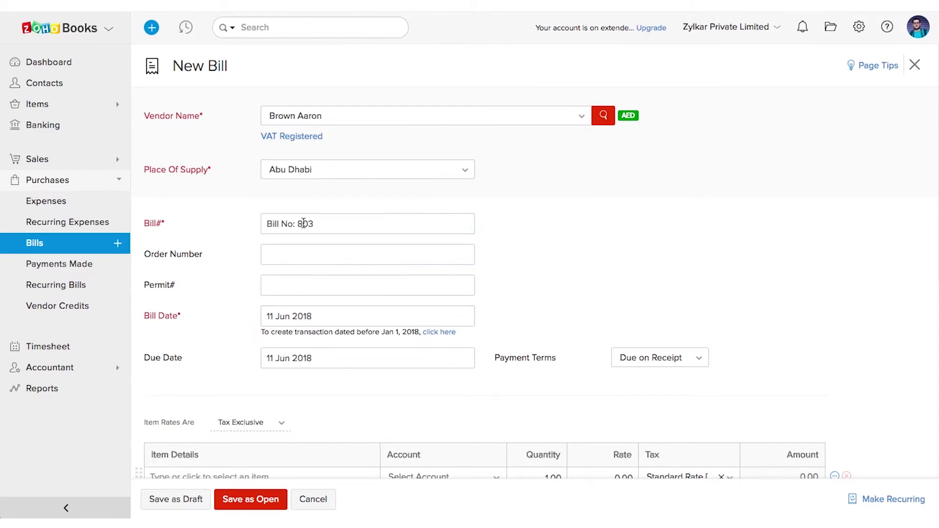
Give the first bill line the Cost of Goods Sold account and a 1000.00 rate.
scroll(377, 283, down, 2)
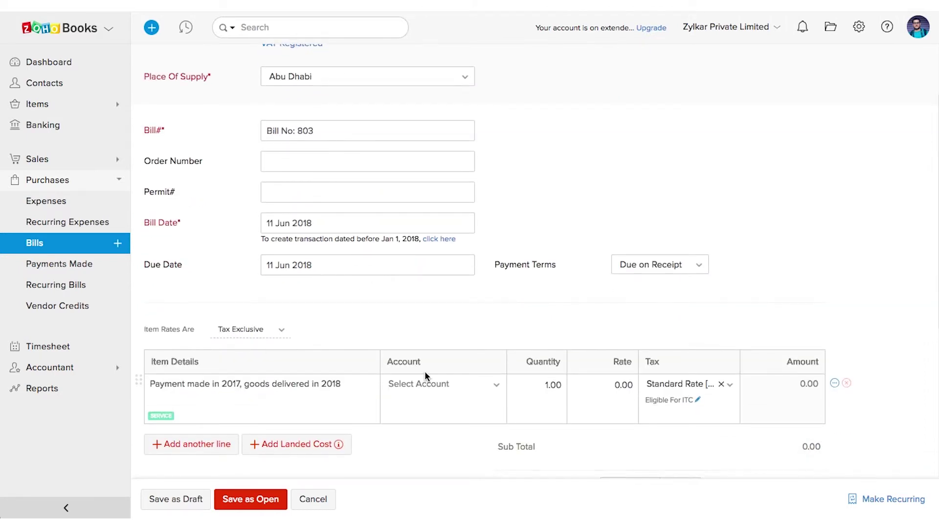
click(425, 385)
text(Cost)
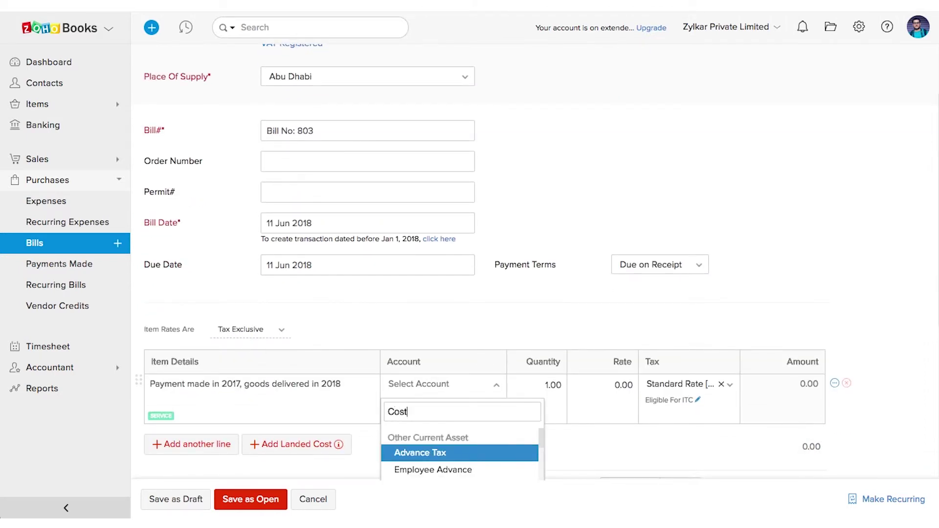
click(431, 455)
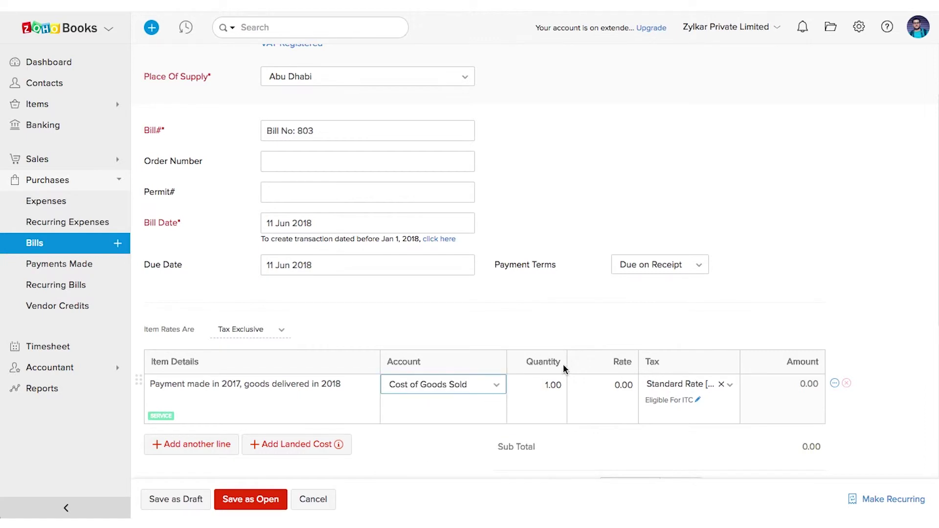
click(604, 387)
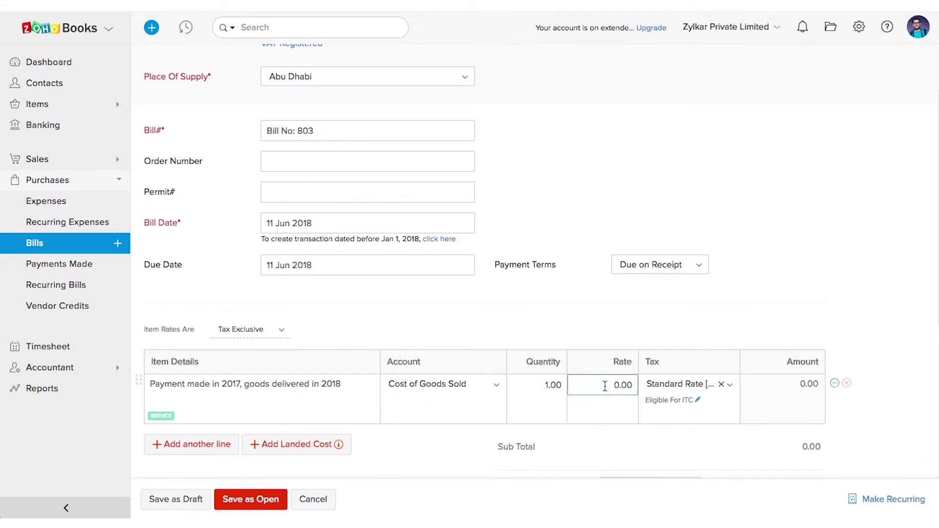
text(100)
click(779, 379)
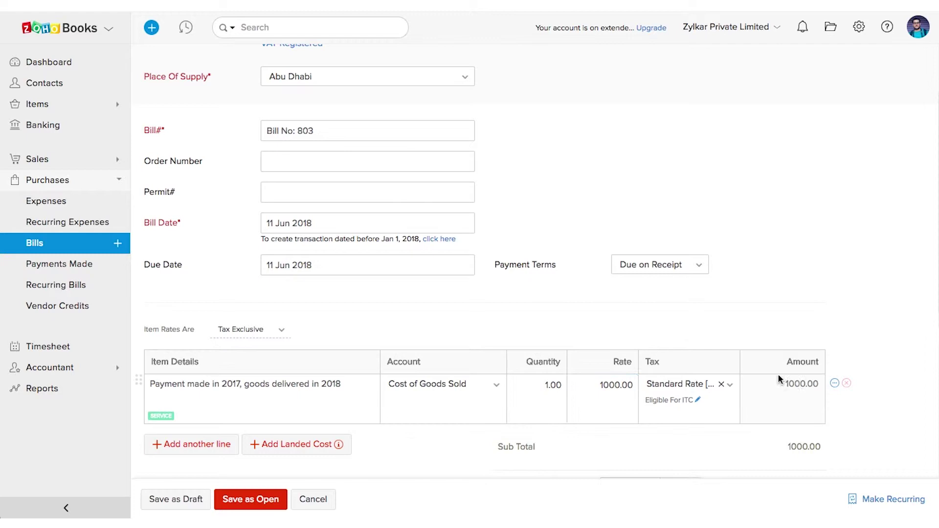
Clone the line and make the copy -1000.00, Out of Scope with reason Others.
scroll(803, 391, down, 1)
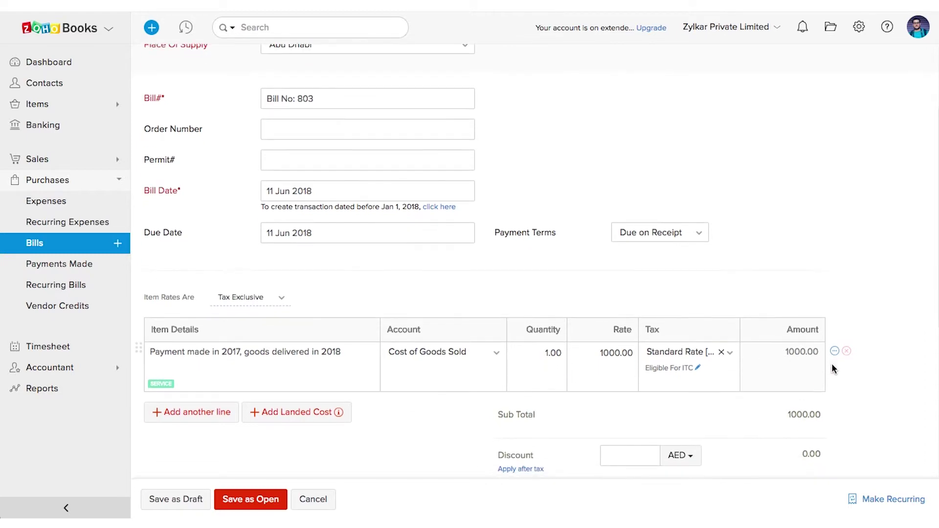
click(834, 352)
click(802, 399)
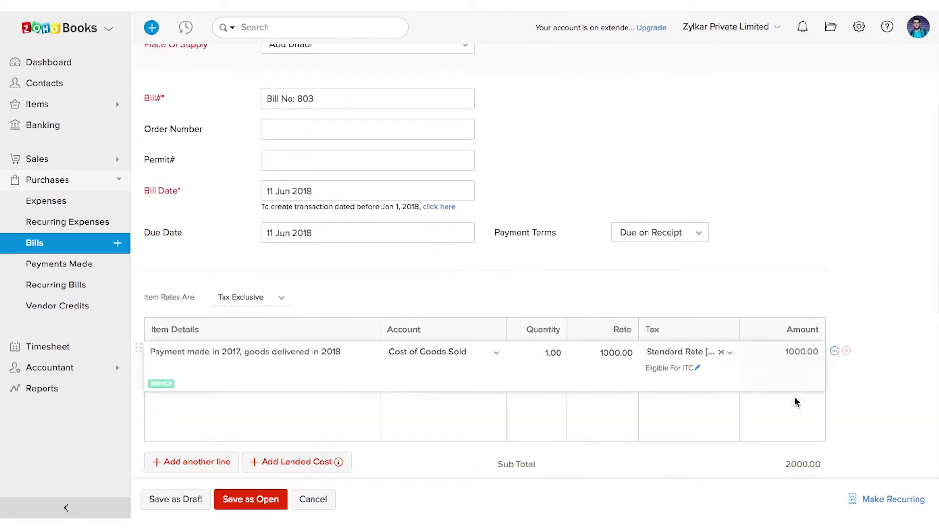
click(599, 405)
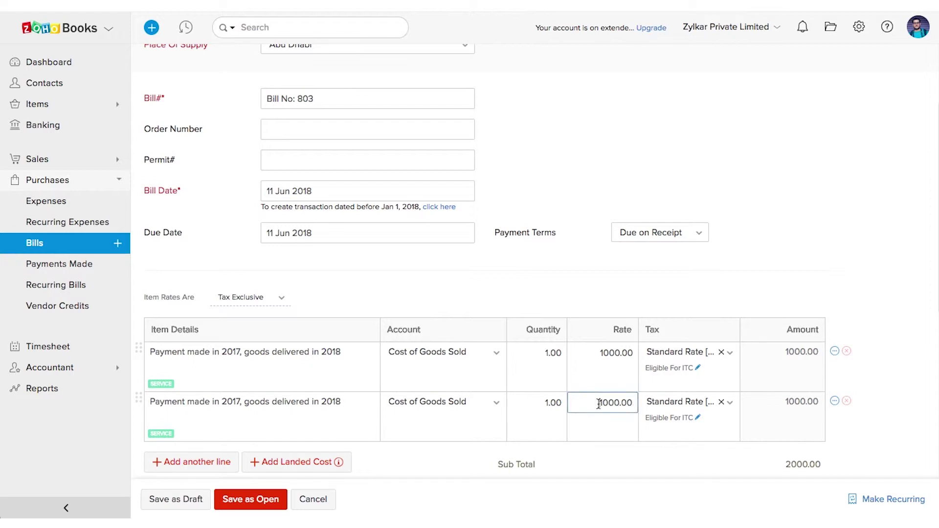
text(-)
click(730, 402)
click(705, 472)
scroll(707, 401, down, 2)
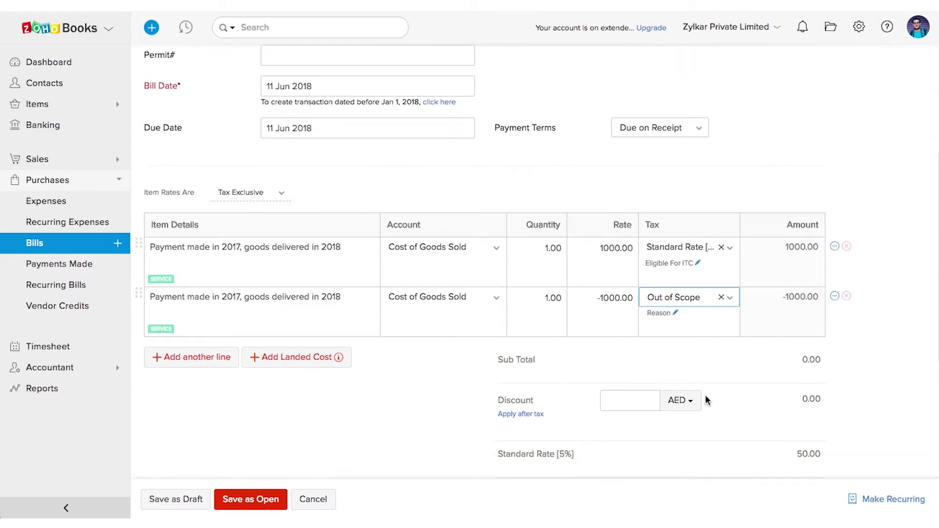
click(675, 312)
click(661, 398)
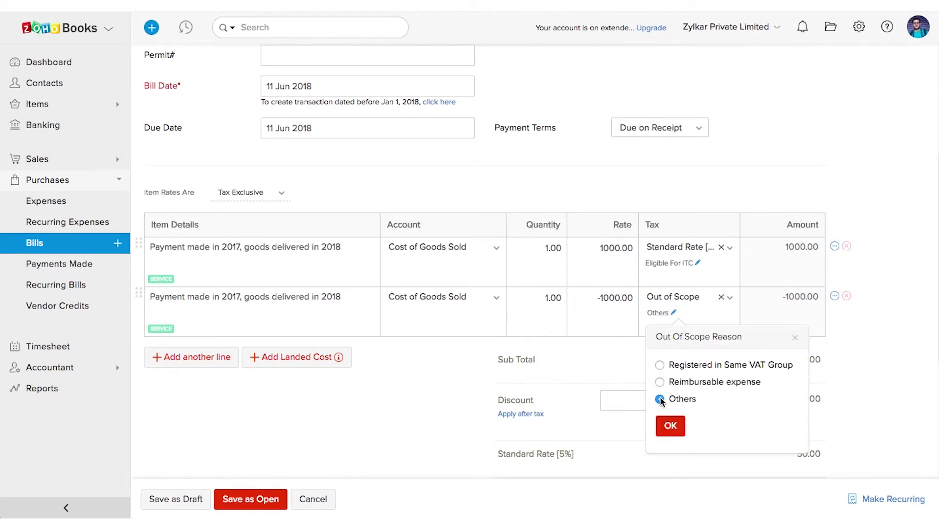
click(666, 424)
scroll(665, 427, down, 1)
scroll(666, 427, down, 1)
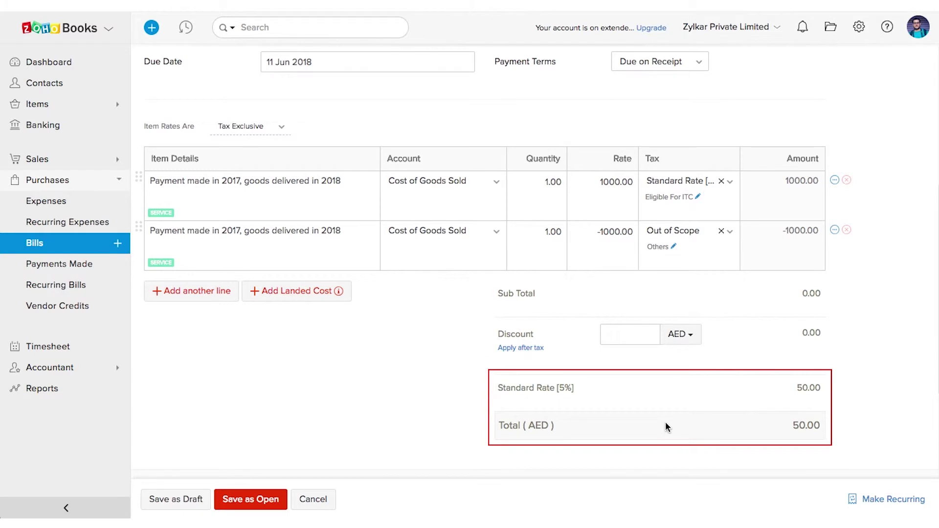
Save Bill No: 803 as open.
click(247, 499)
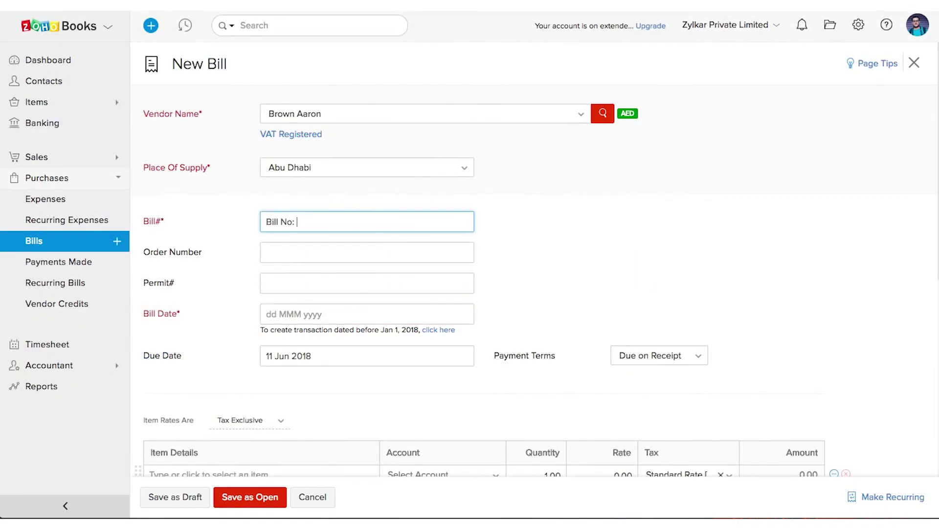
Enter bill number 804 and set the bill date to 11 Jun 2018.
text(804)
scroll(285, 235, down, 1)
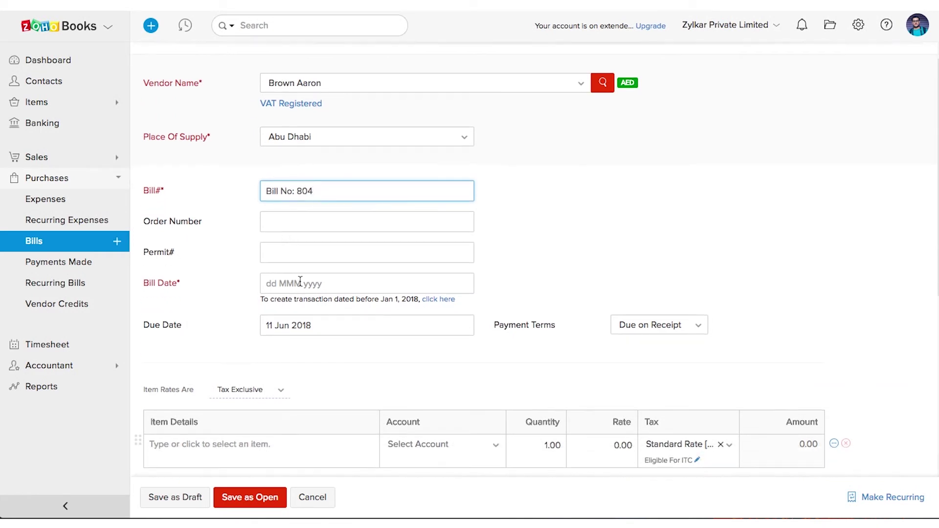
click(299, 286)
click(300, 187)
scroll(344, 308, down, 3)
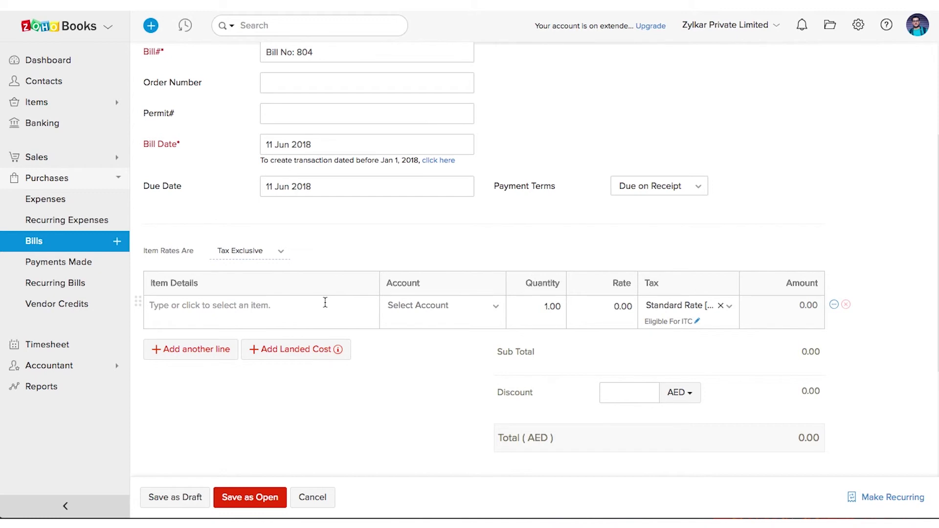
Add a Broadband Charges line under IT and Internet Expenses at 833.33 with Standard Rate 5%.
click(325, 303)
text(Broadband Charges)
click(463, 306)
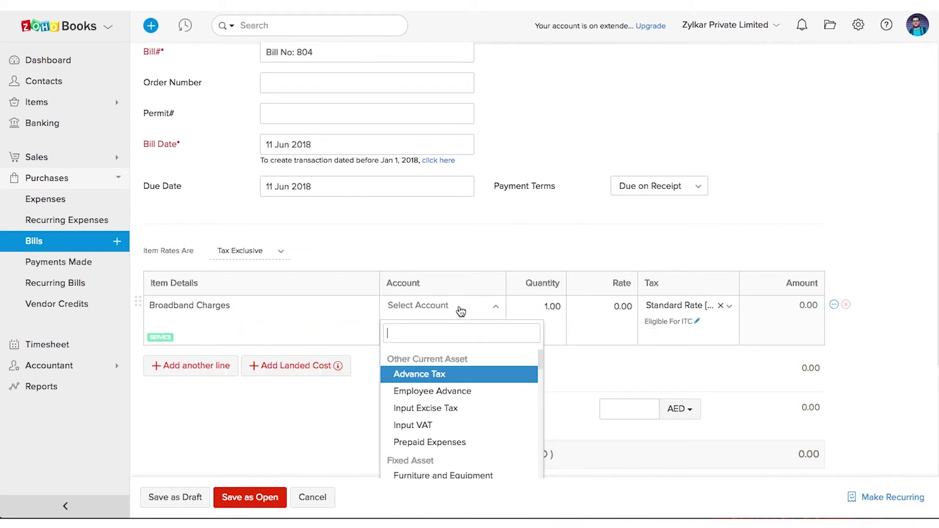
click(606, 304)
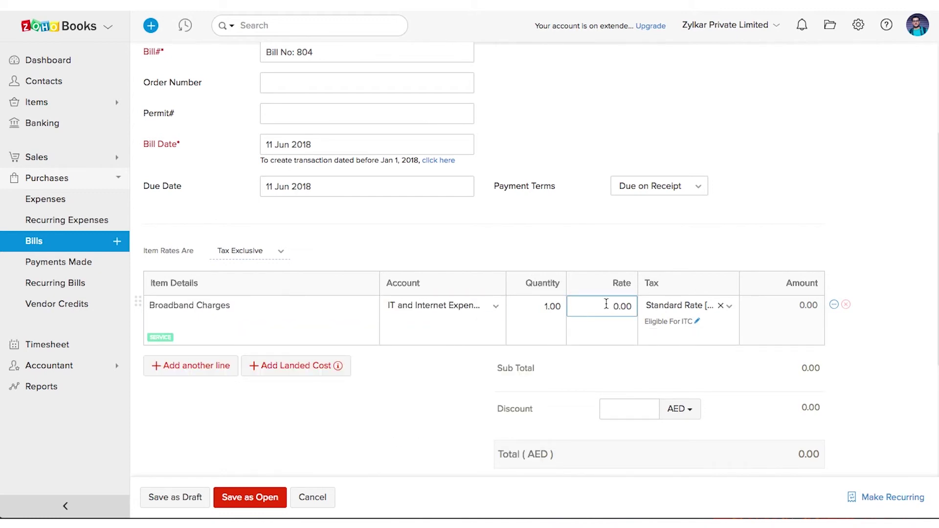
text(833.33)
click(694, 310)
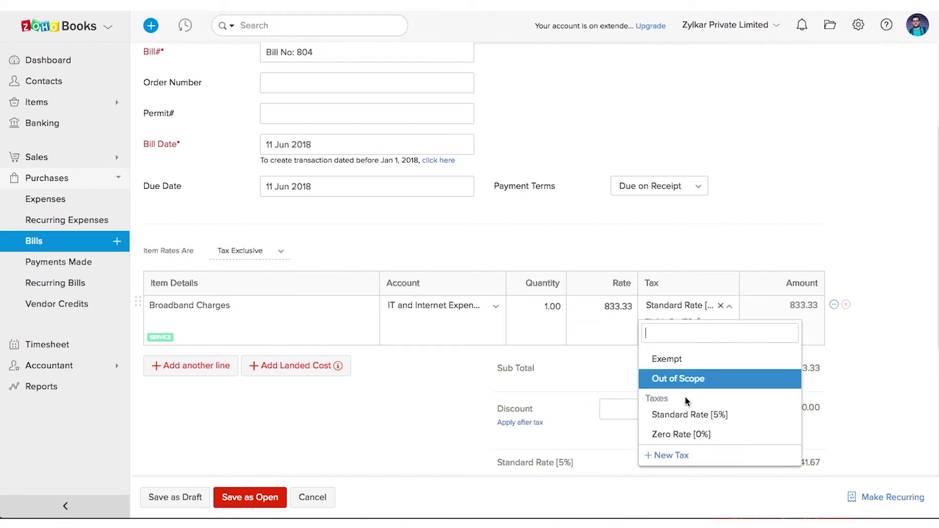
click(687, 413)
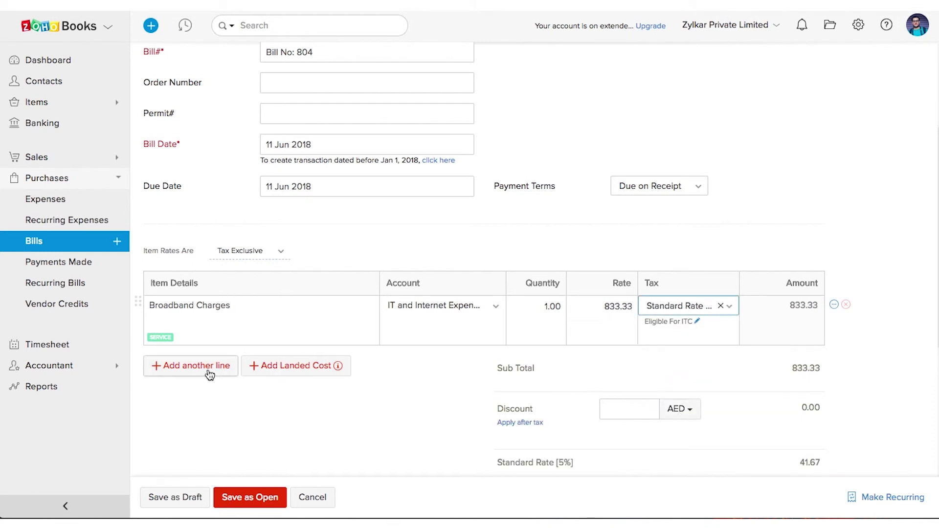
Clone the Broadband Charges line and make the copy -833.33 and Out of Scope.
click(834, 304)
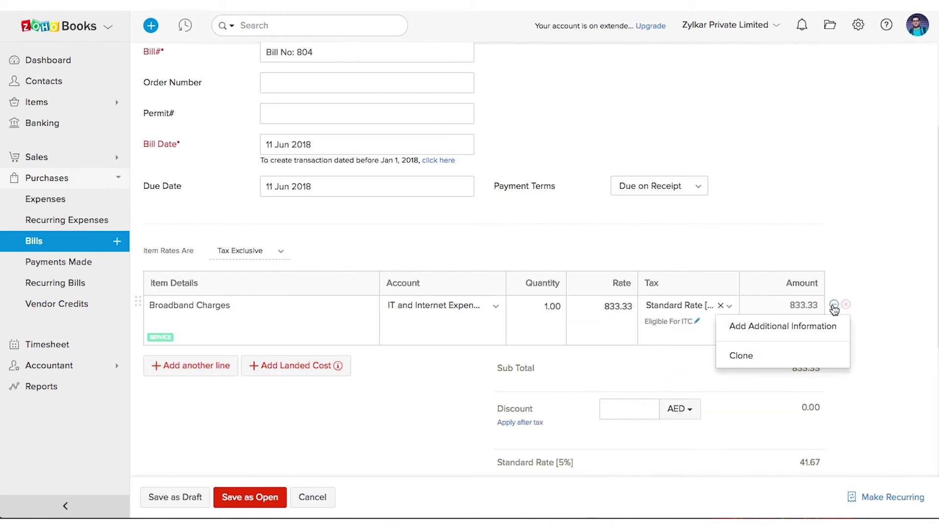
click(763, 356)
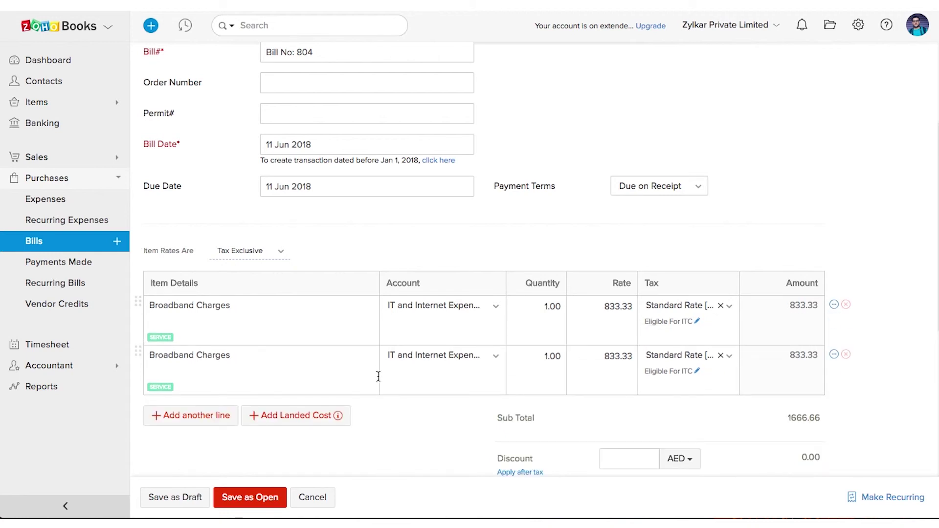
click(604, 358)
text(-)
scroll(813, 362, down, 1)
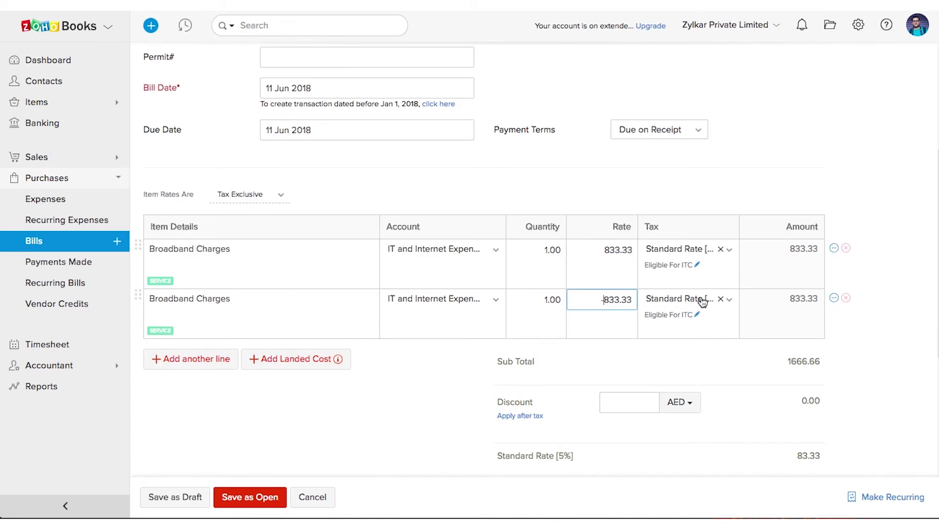
click(698, 299)
click(685, 373)
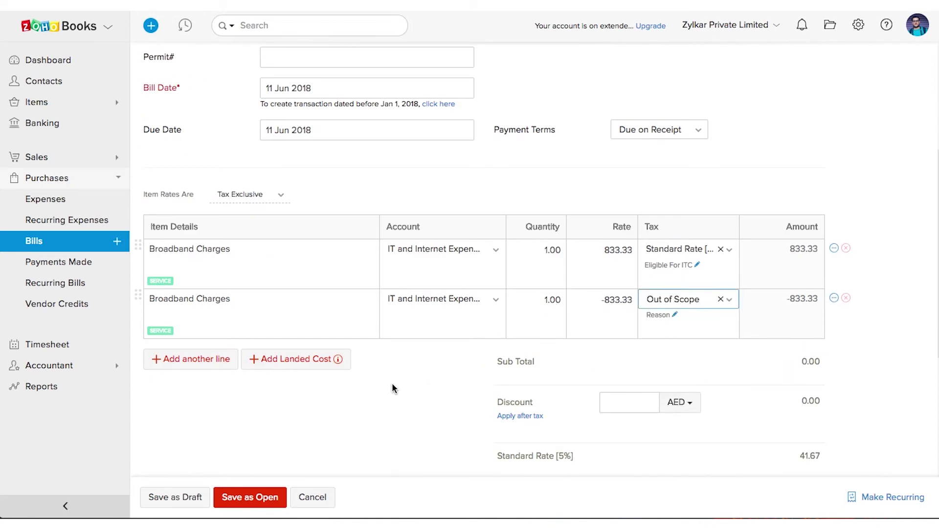
Save the 41.67 bill as open.
scroll(392, 384, down, 1)
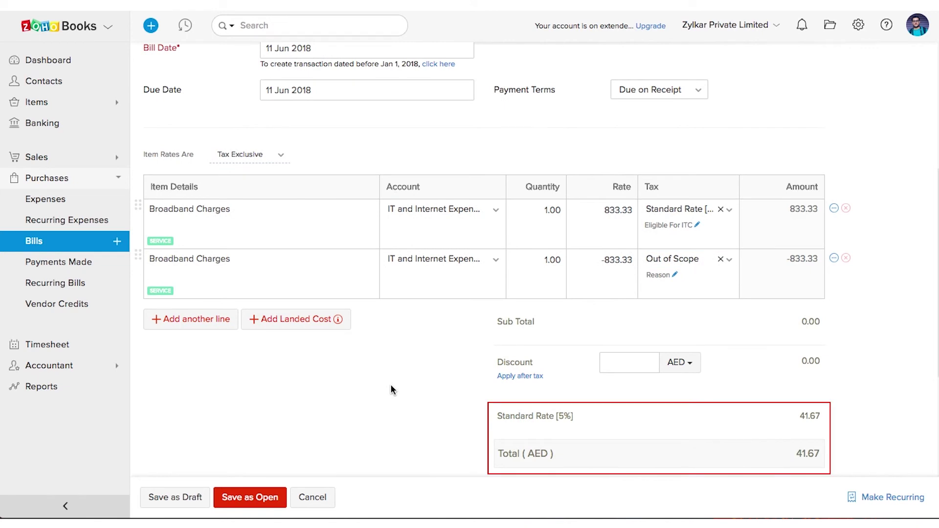
scroll(390, 383, down, 1)
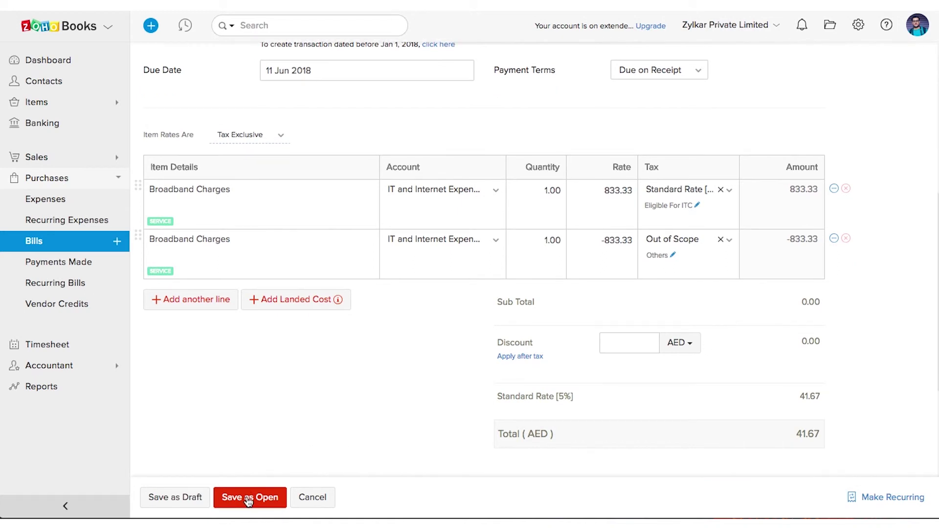
click(248, 498)
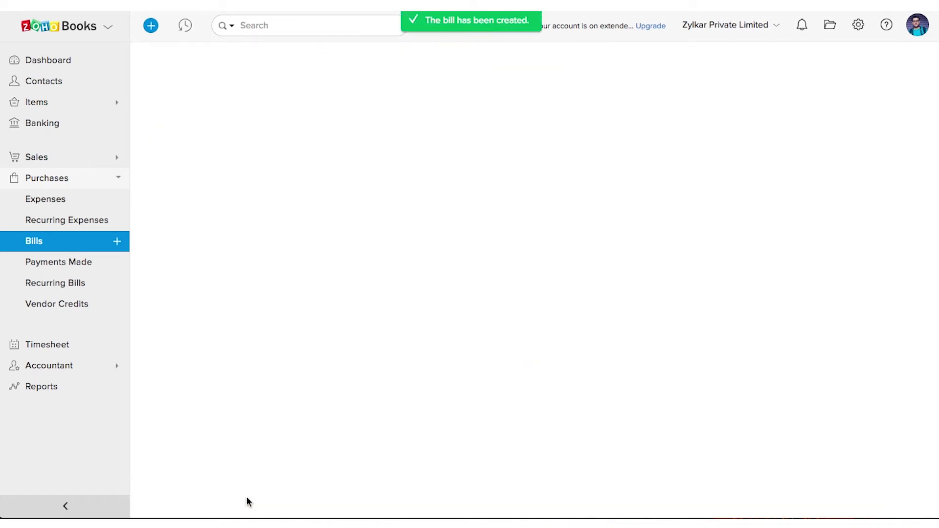